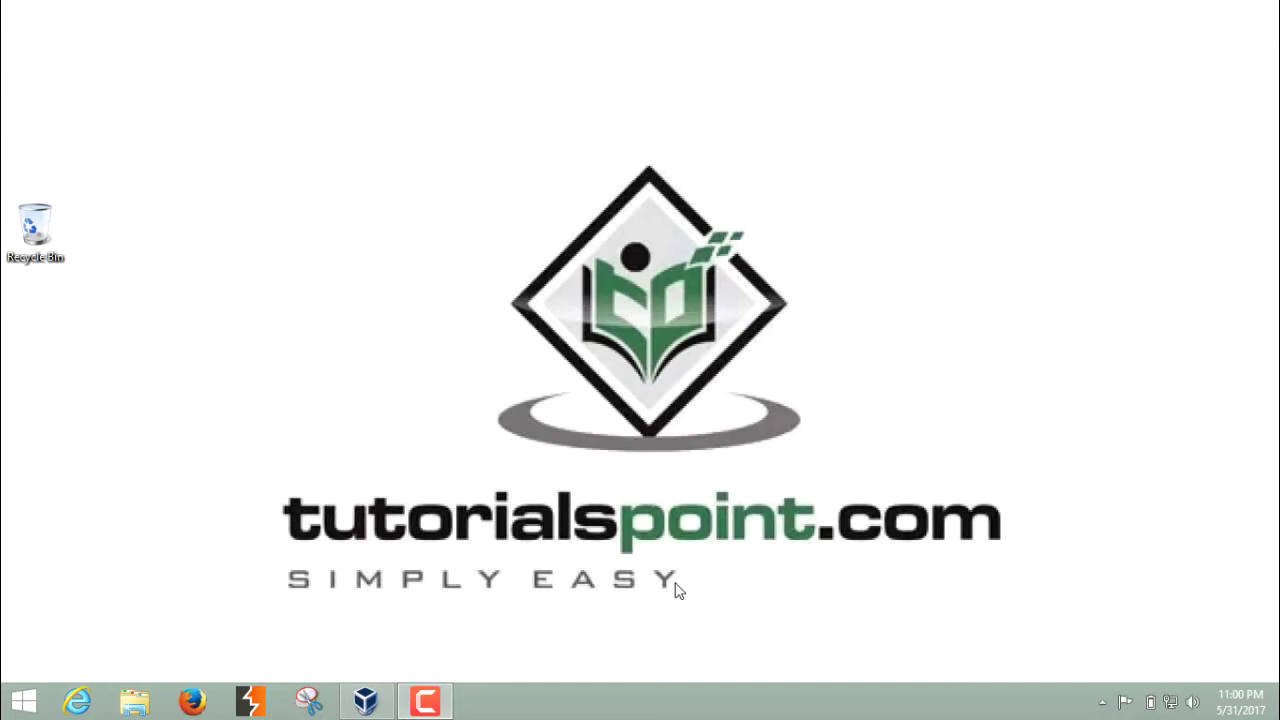
Step: Switch to the Kali Linux virtual machine in VirtualBox and start httrack in a terminal
left_click(370, 702)
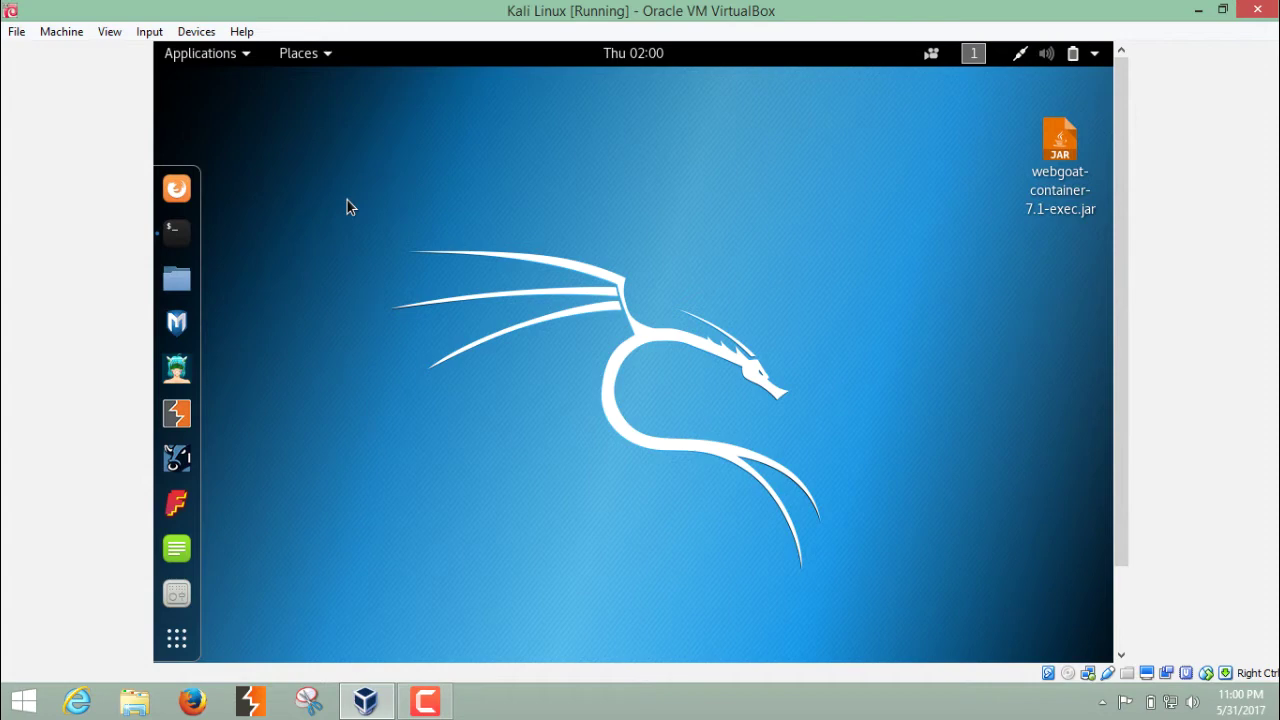
left_click(178, 233)
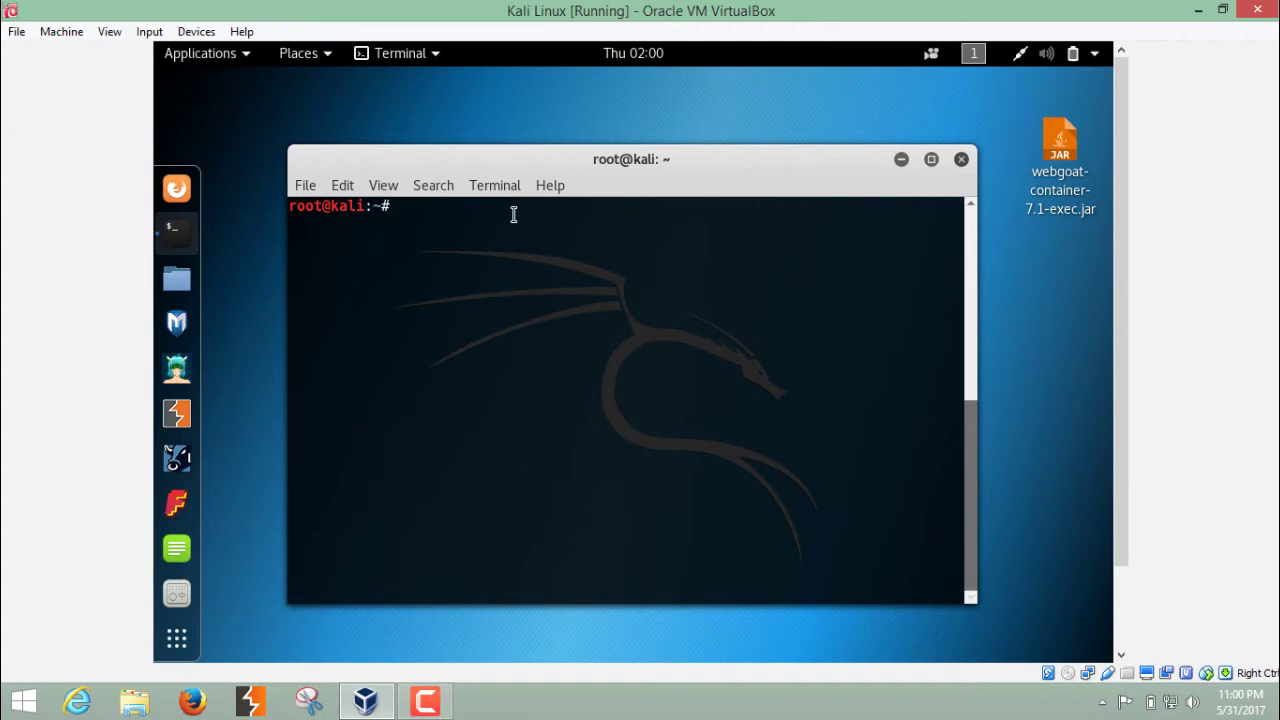
type("httrack")
key("Return")
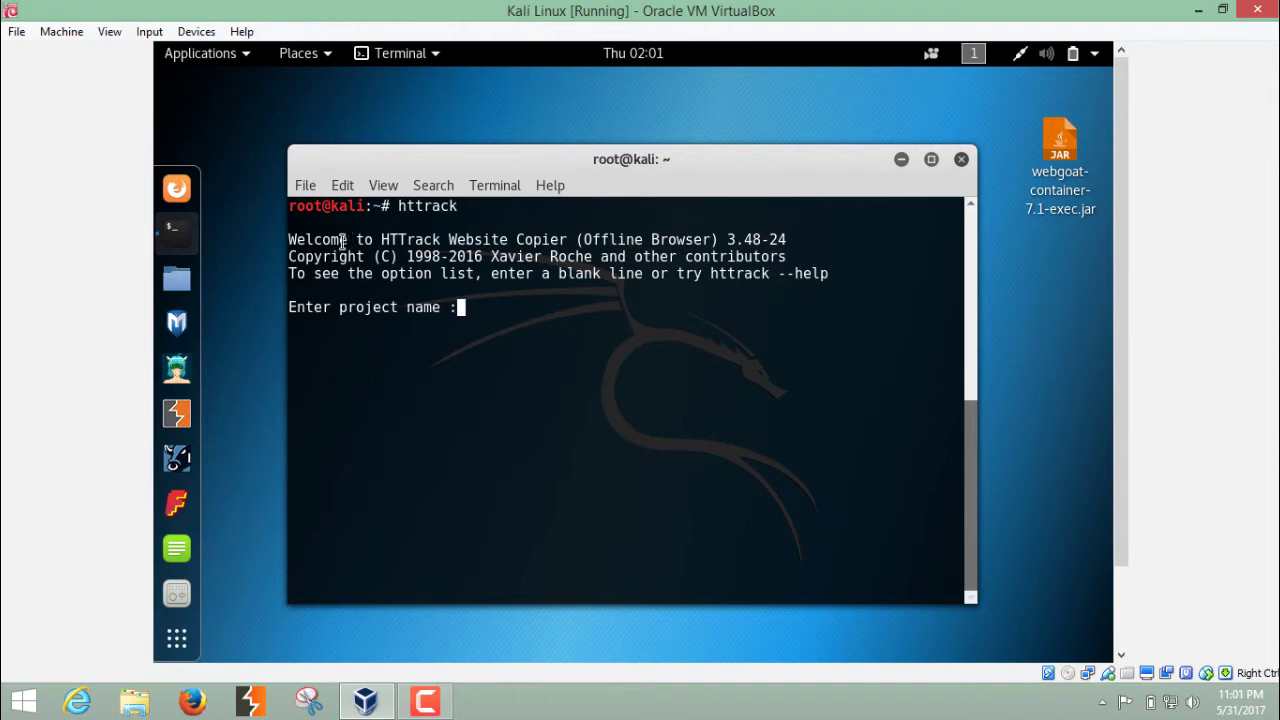
Step: Name the HTTrack project demo and accept the default base path /root/websites/
left_click_drag(343, 242, 469, 237)
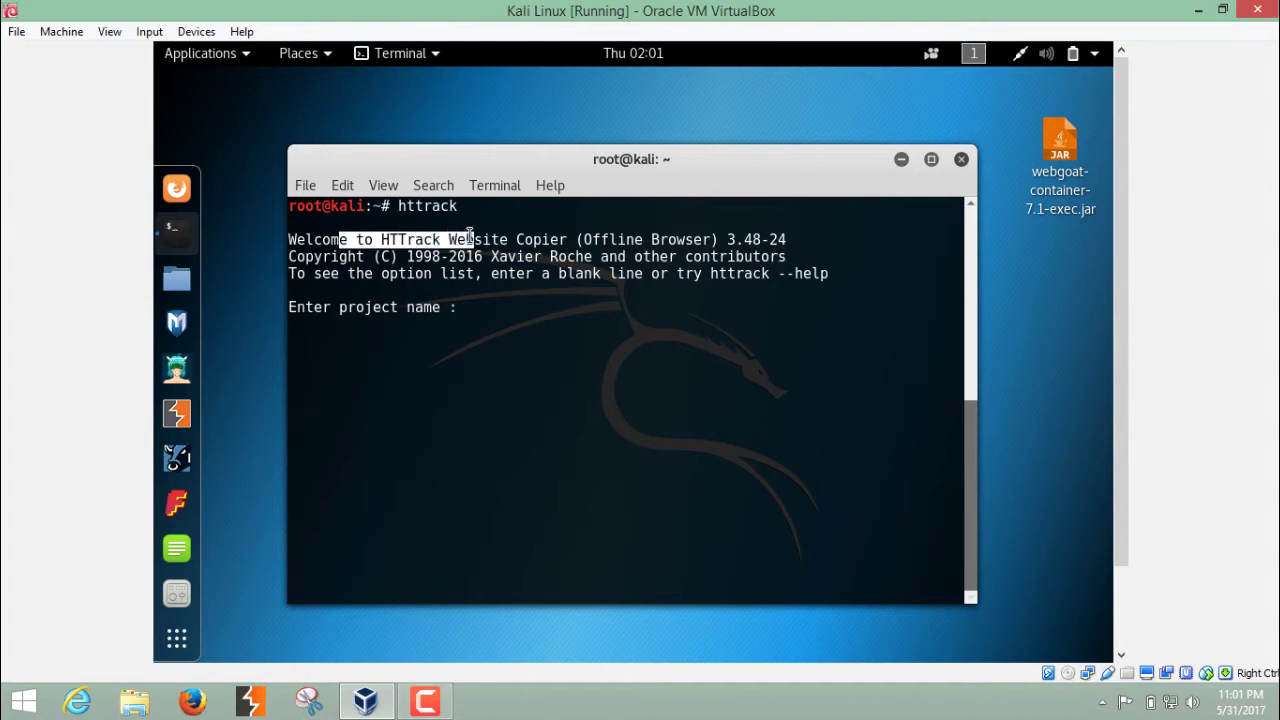
left_click(478, 306)
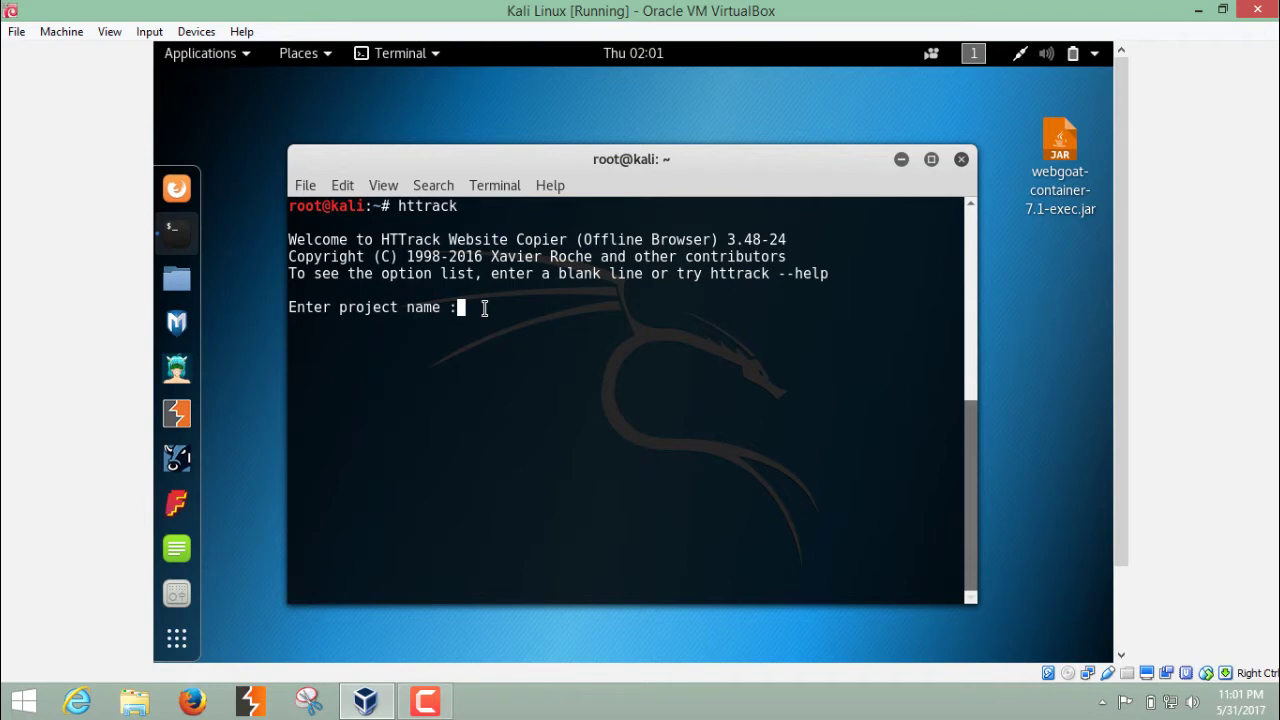
type("demo")
key("Return")
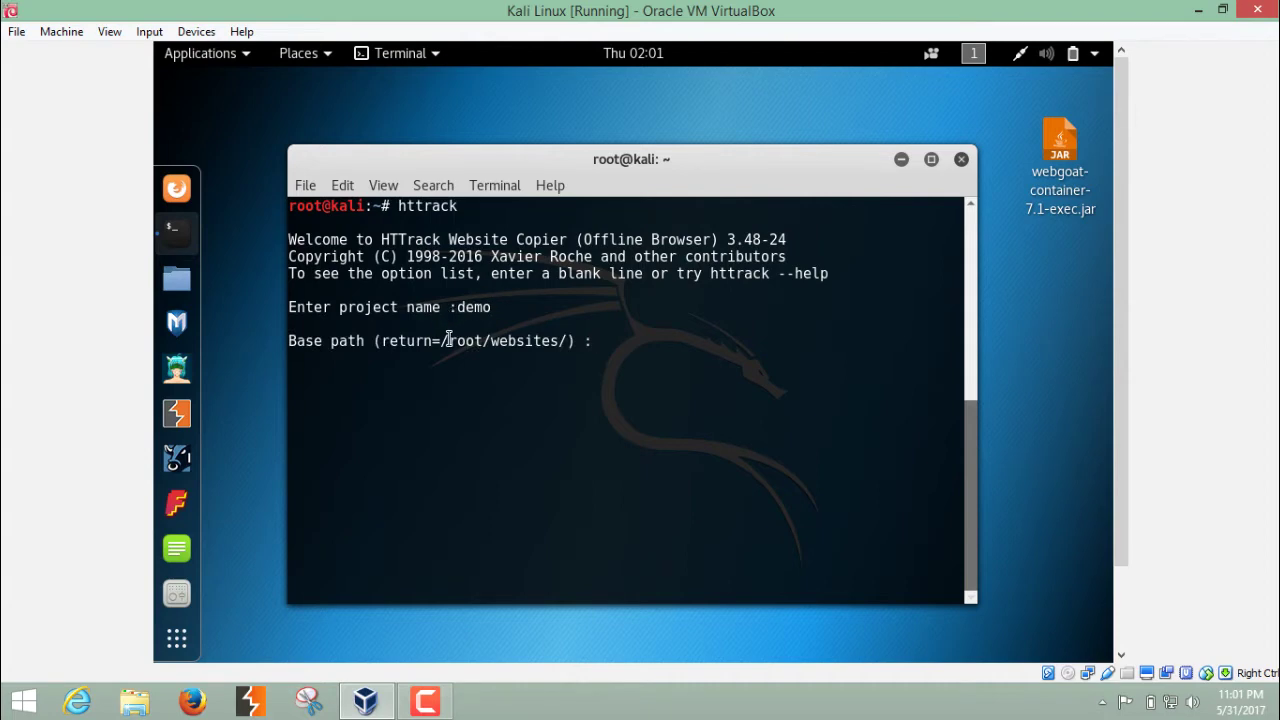
left_click_drag(440, 341, 572, 340)
left_click(572, 340)
key("Return")
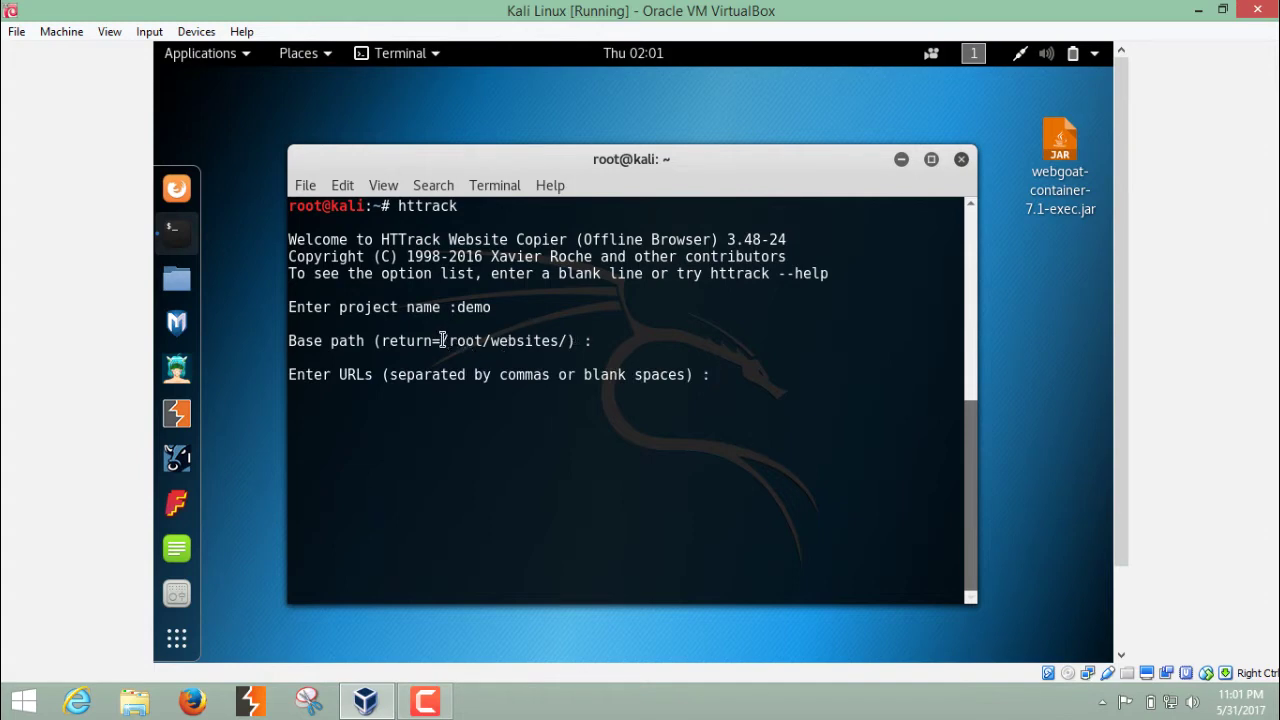
Step: Enter modernindianbabynames.com as the URL for the HTTrack project
left_click_drag(441, 340, 569, 341)
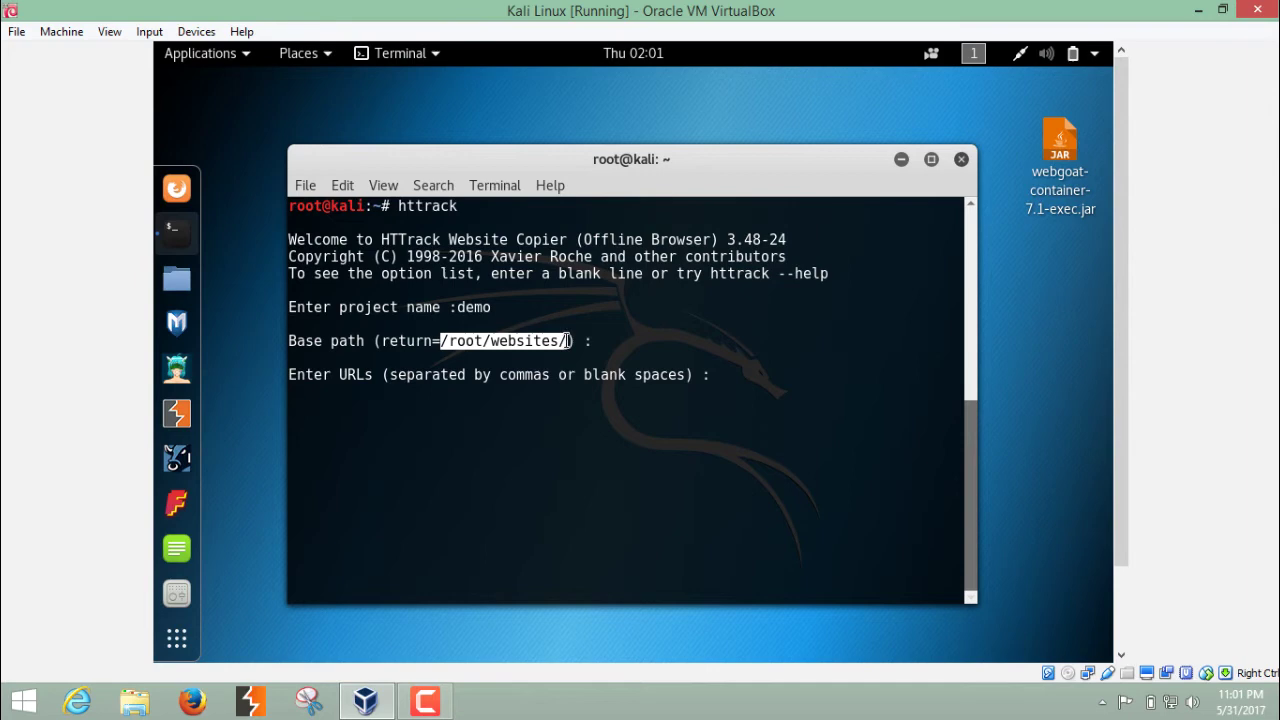
left_click(724, 360)
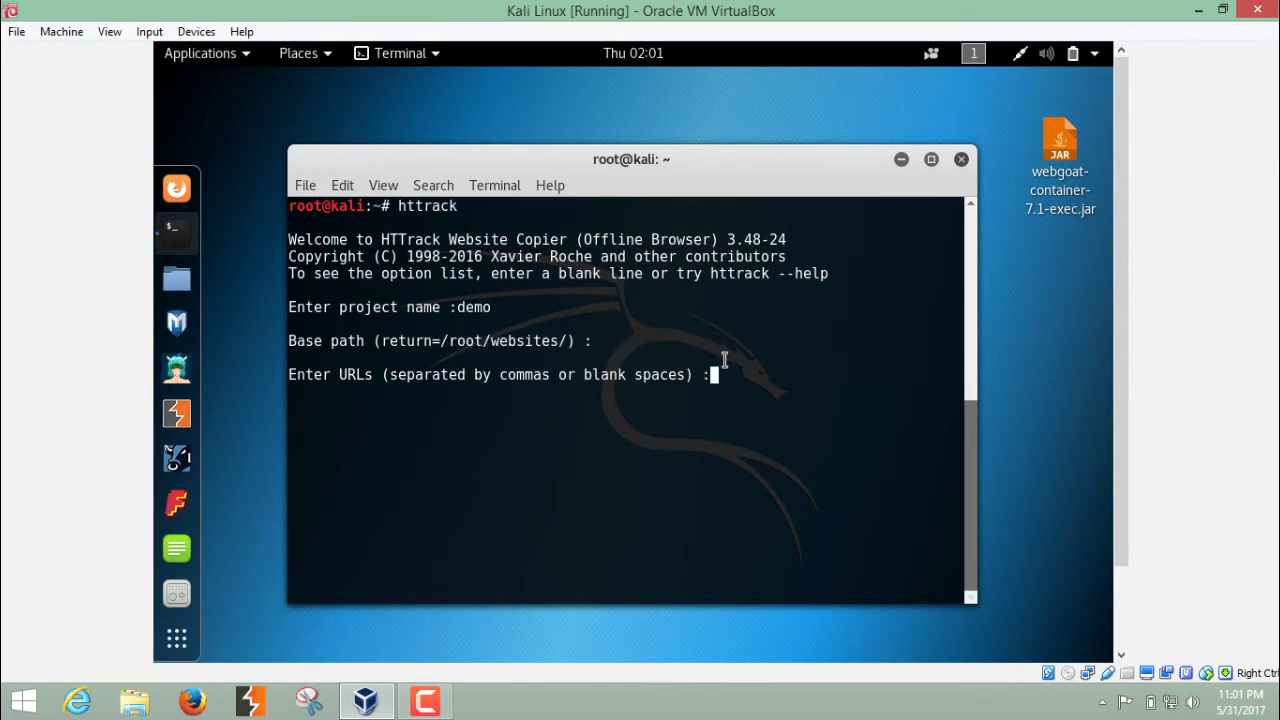
type("modernindianbabynames.com")
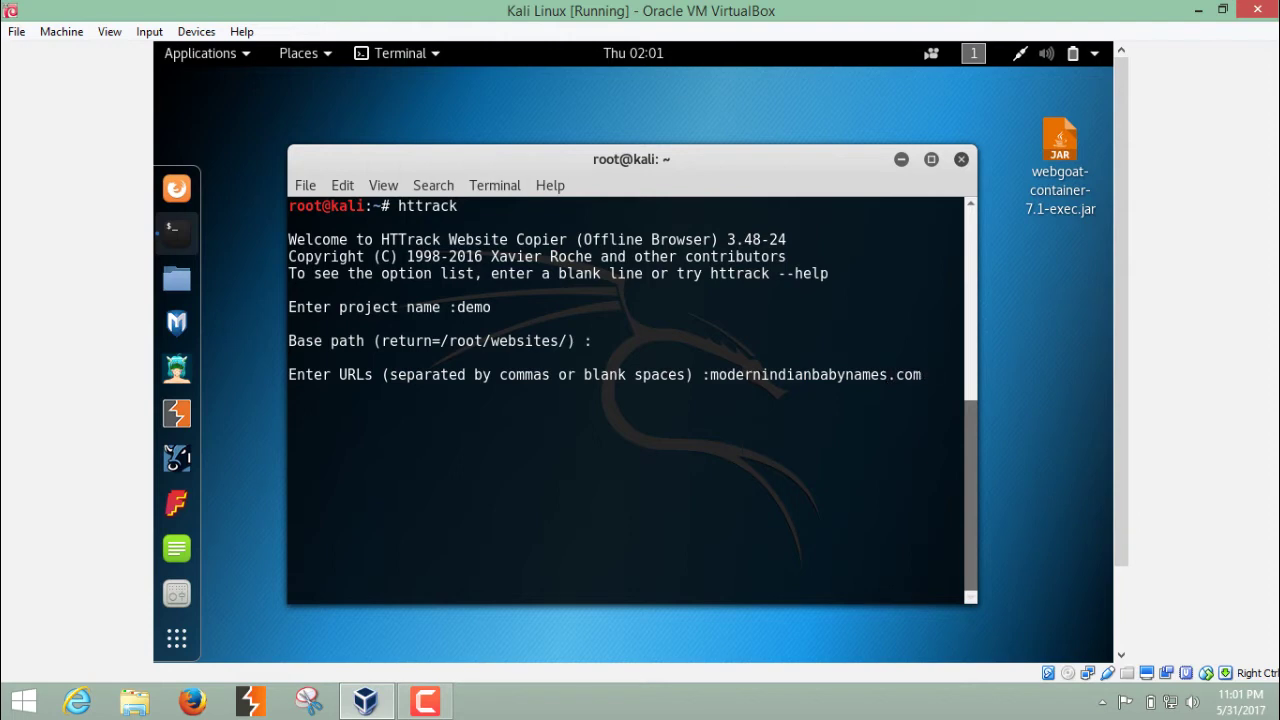
key("Return")
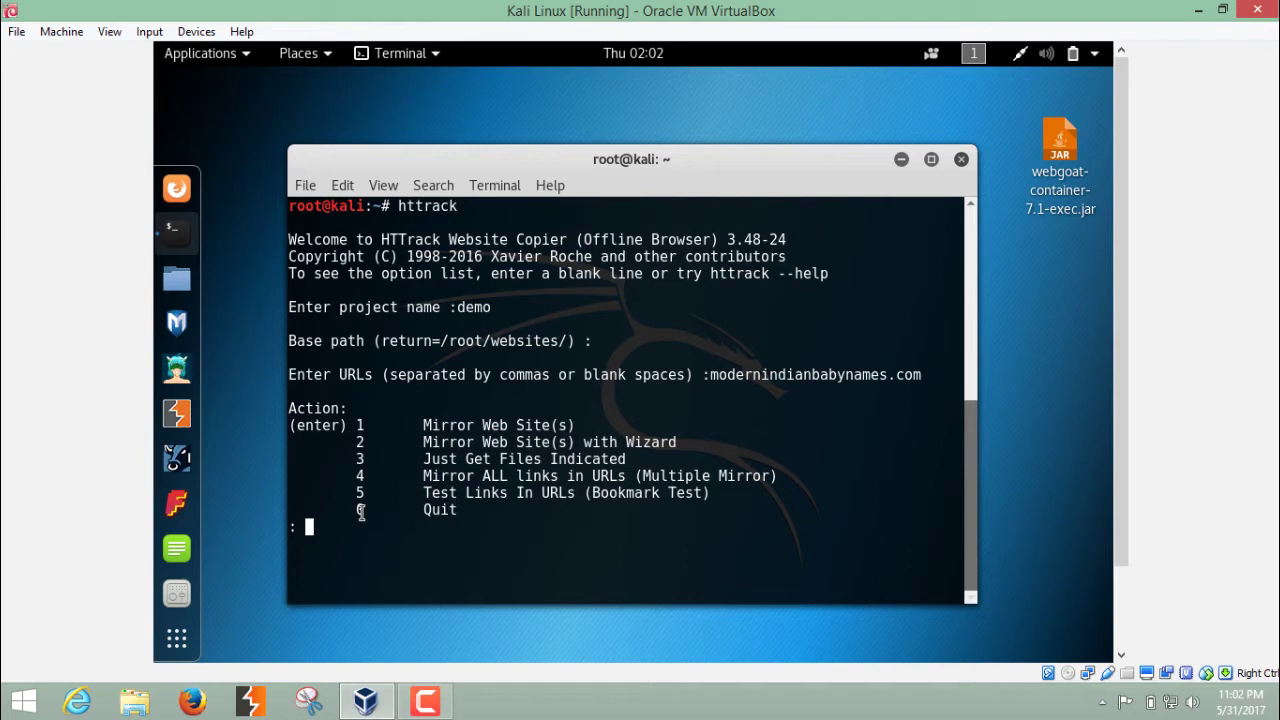
Step: Choose action 1, Mirror Web Site(s), with no proxy, wildcards or additional options, and launch the mirror
type("1")
key("Return")
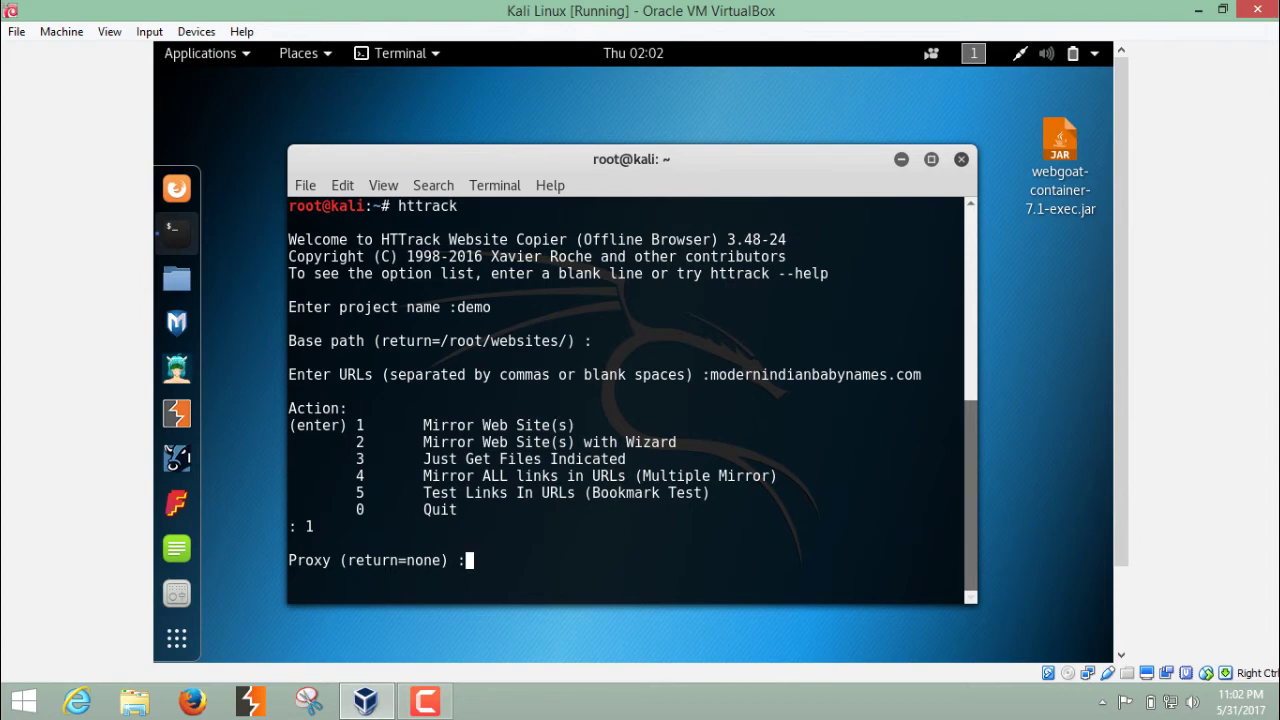
key("Return")
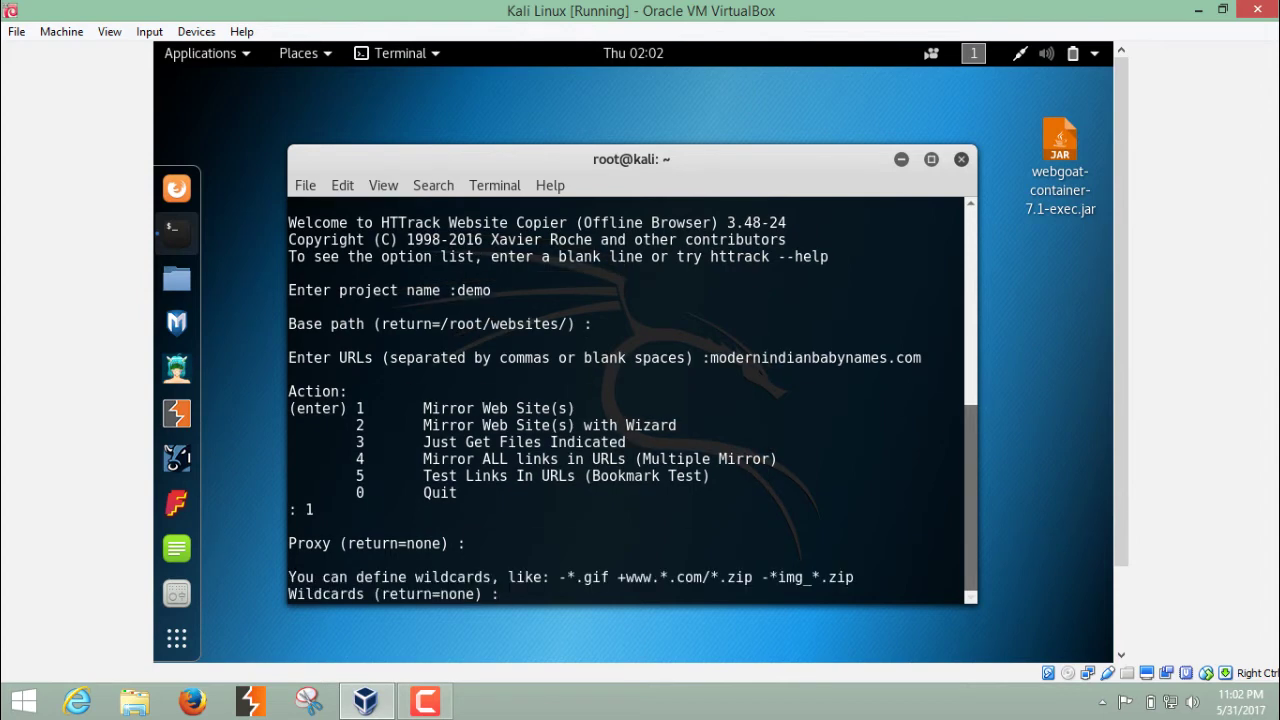
key("Return")
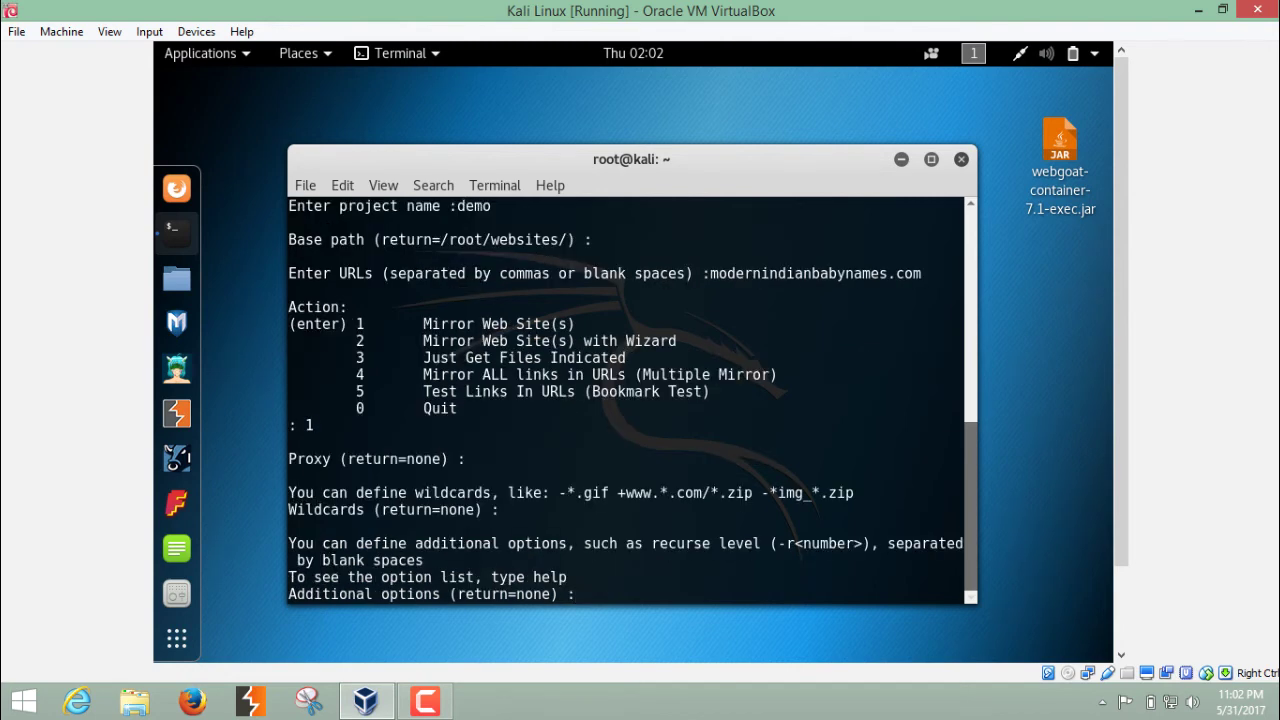
key("Return")
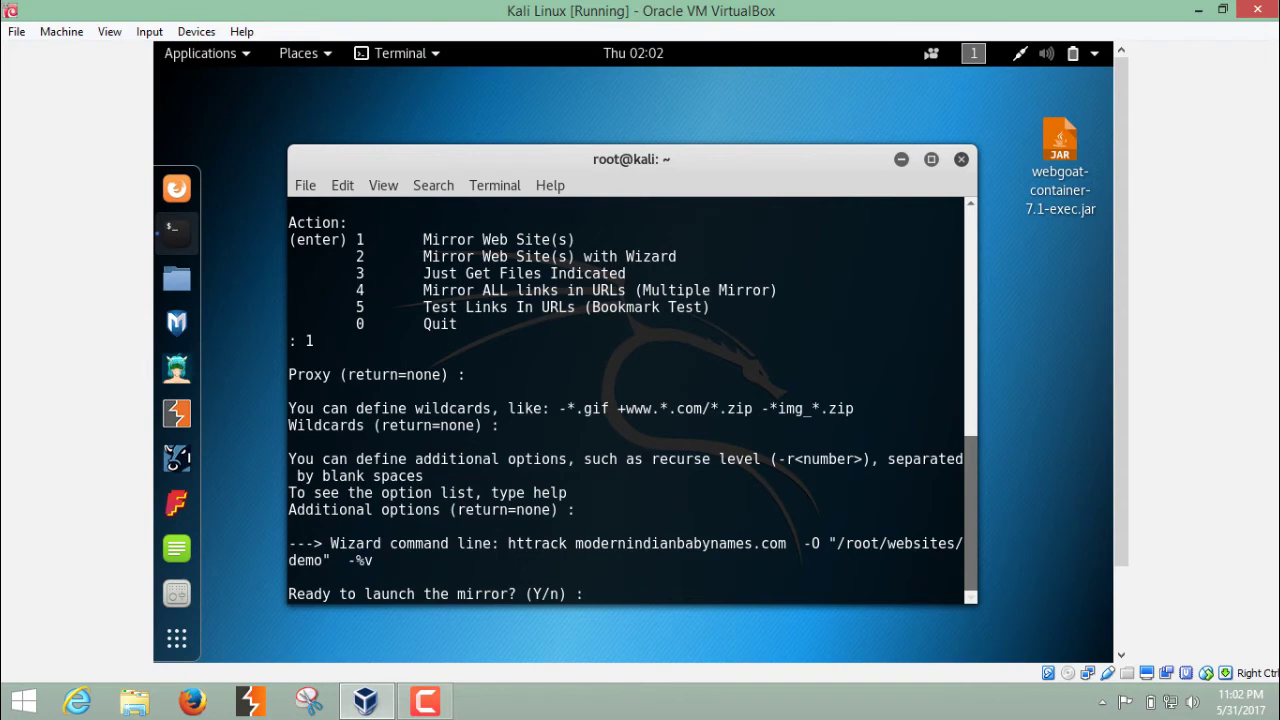
type("Y")
key("Return")
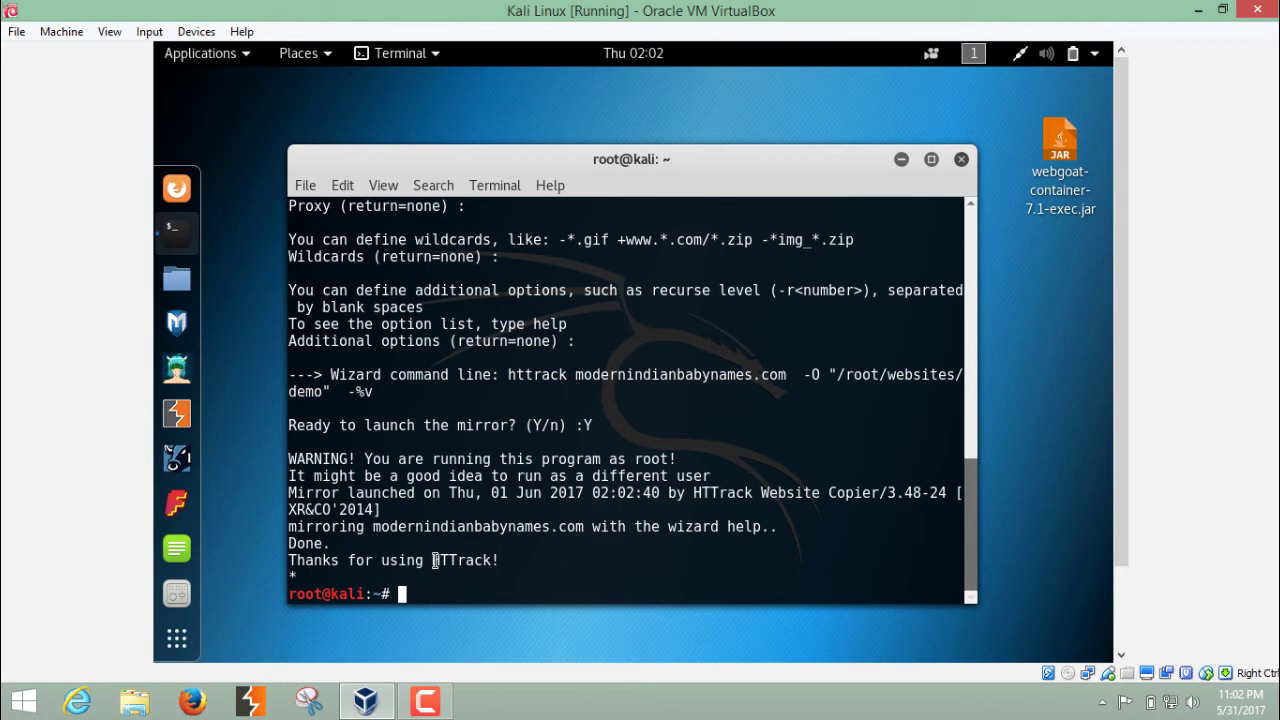
left_click_drag(432, 560, 503, 561)
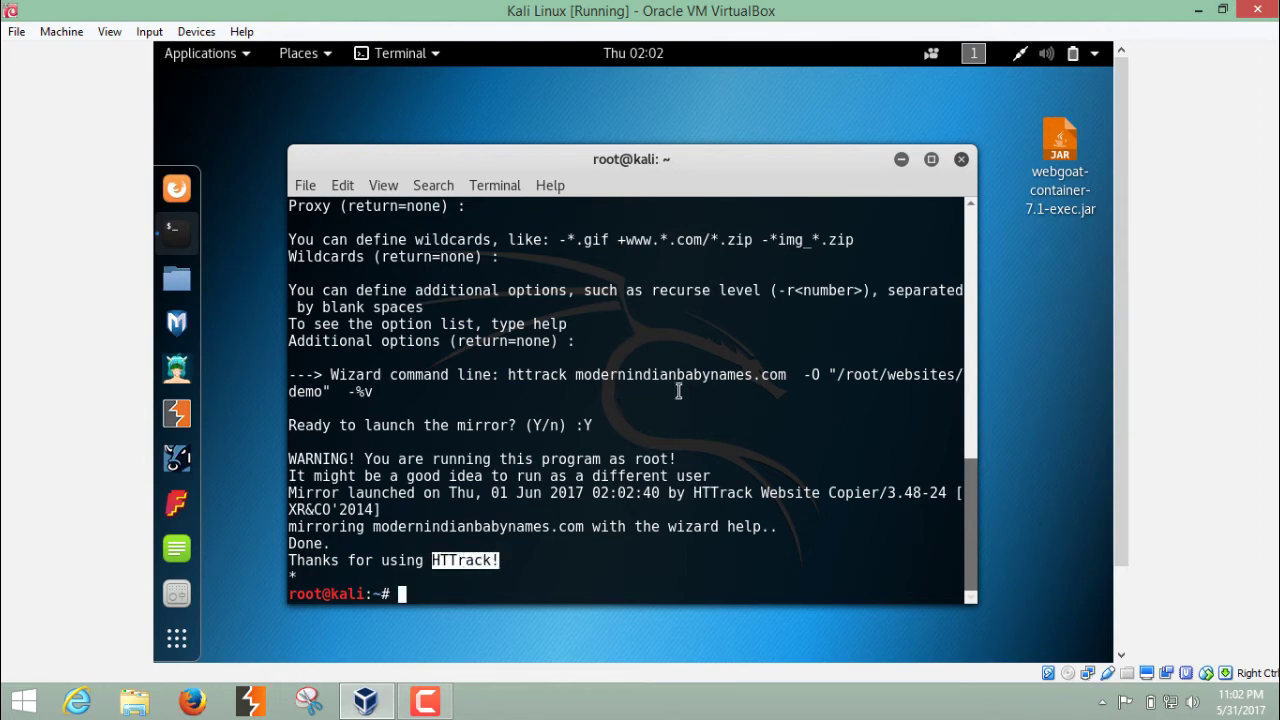
left_click(464, 588)
type("cd ro")
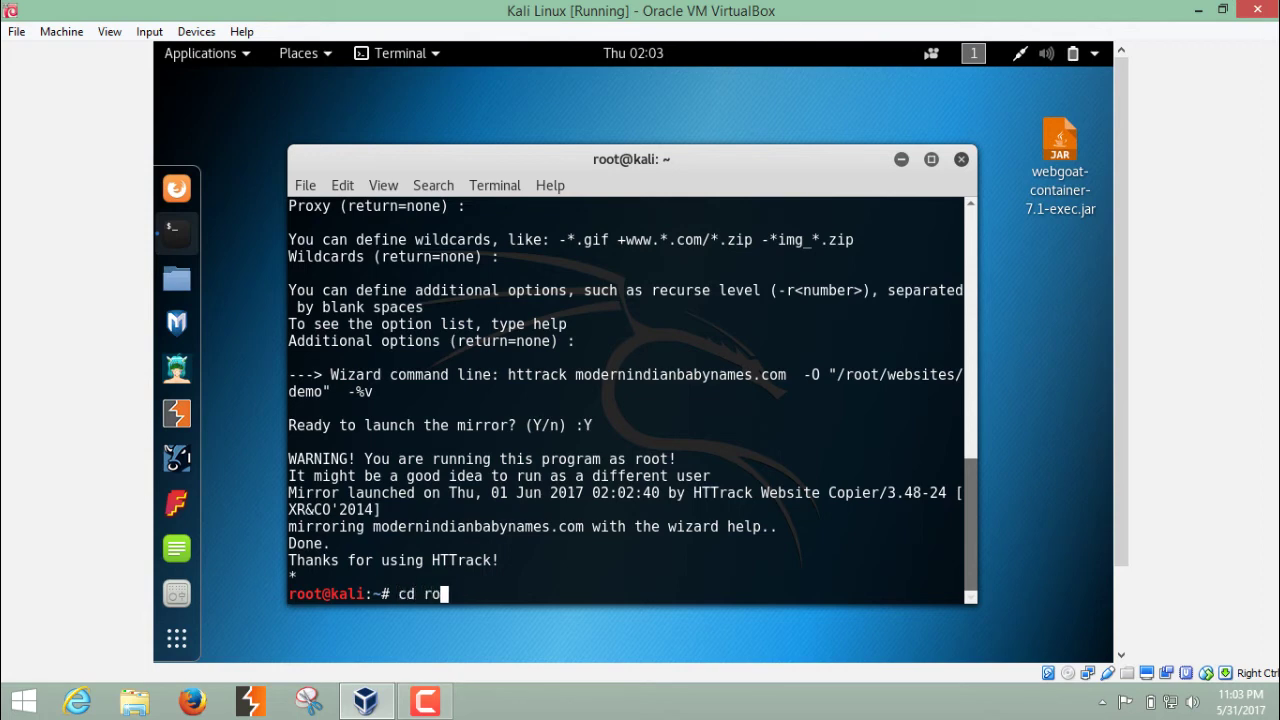
key("BackSpace")
key("BackSpace")
key("BackSpace")
key("BackSpace")
key("BackSpace")
Step: Print the current working directory with pwd and list its contents with ls
type("pwd")
key("Return")
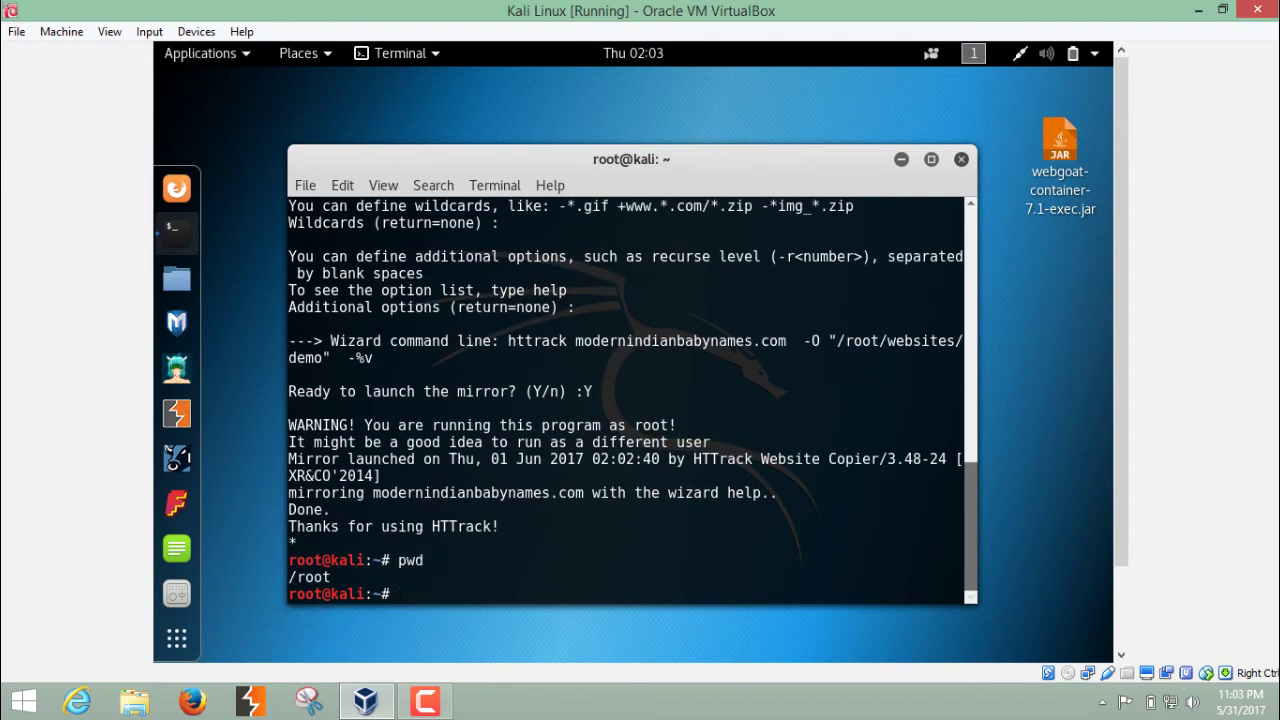
type("ls")
key("Return")
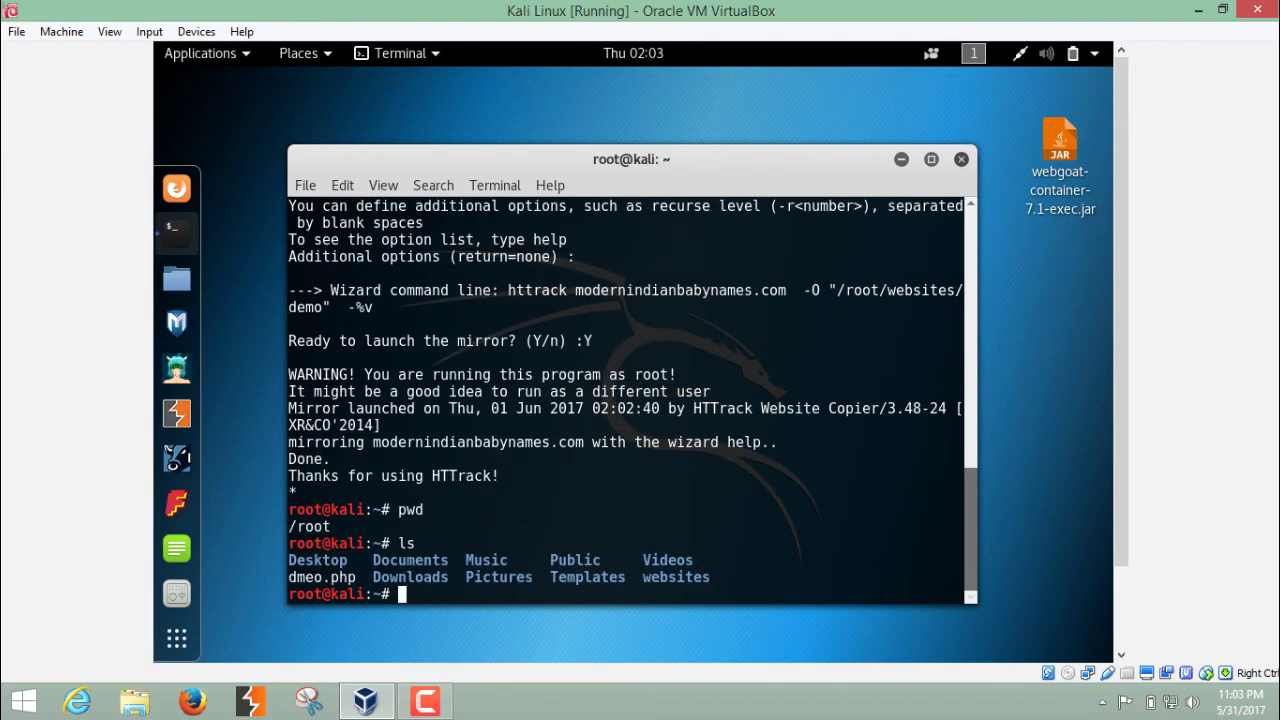
Step: Change into the websites directory and list its contents
type("cd web")
key("Tab")
key("Return")
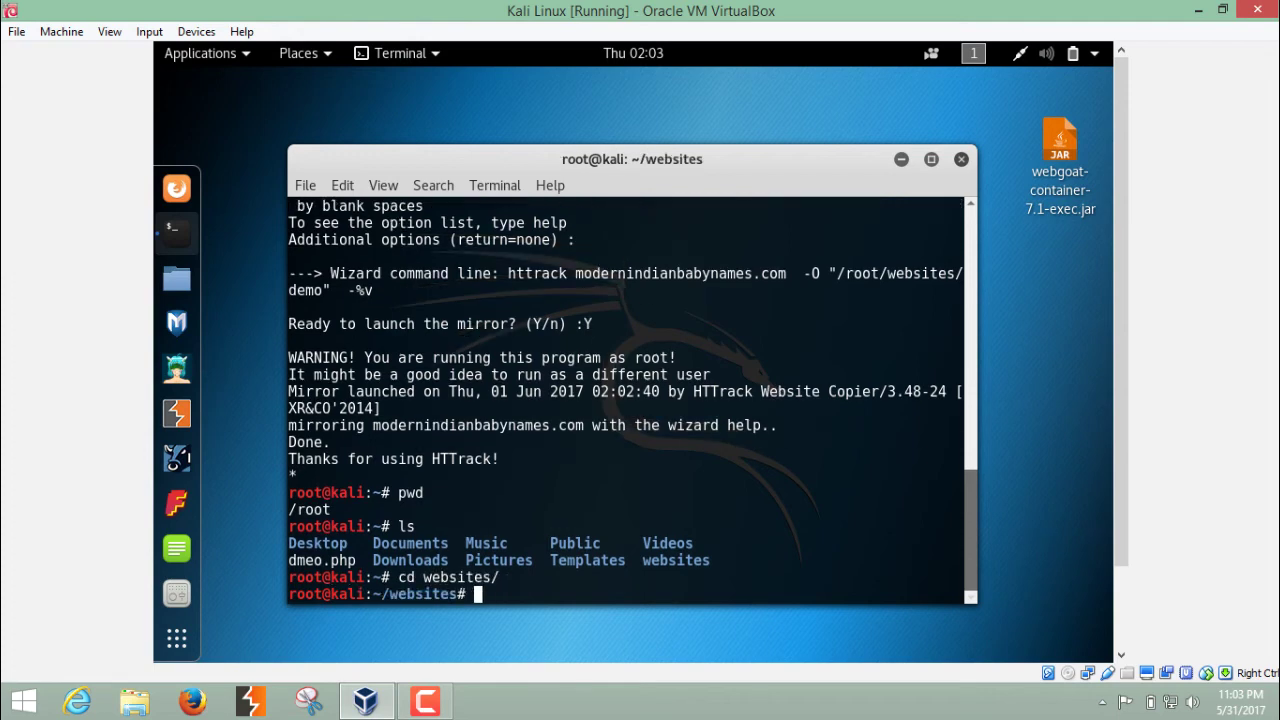
type("ls")
key("Return")
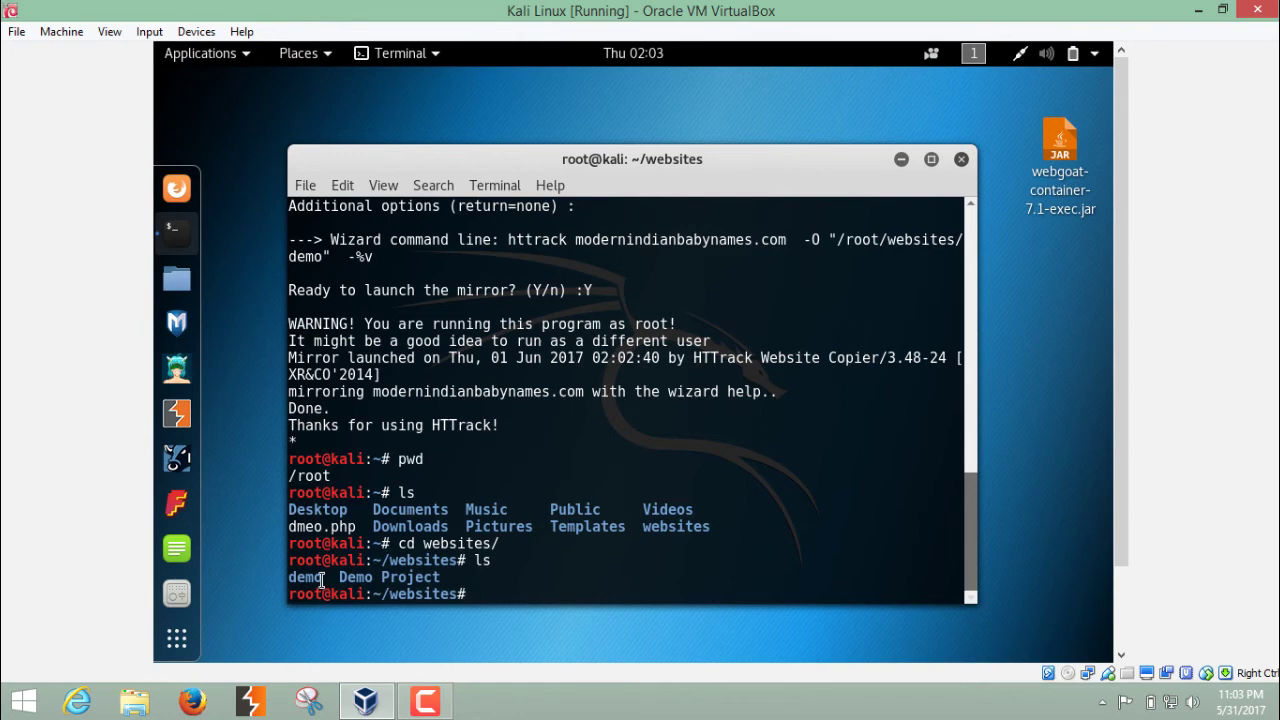
Step: Change into the demo project directory and list its files
left_click_drag(321, 578, 289, 578)
left_click(467, 571)
type("cd demo")
key("Return")
type("ls")
key("Return")
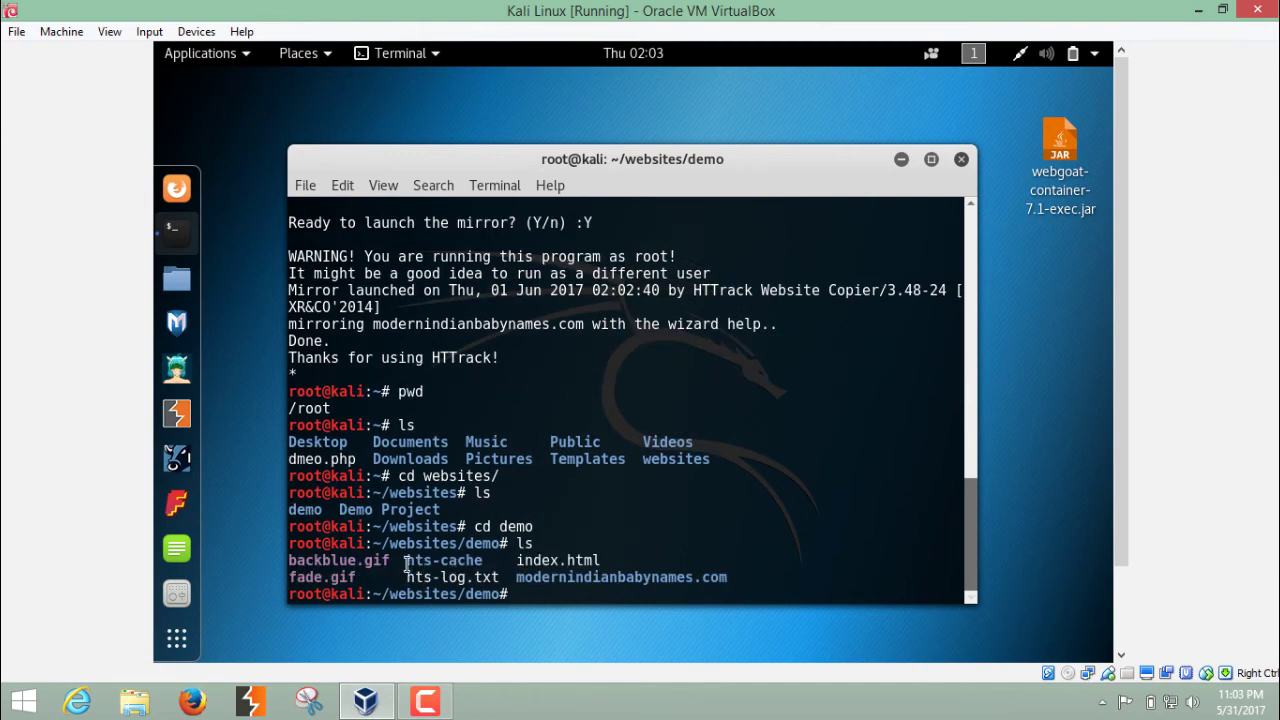
Step: Change into the mirrored modernindianbabynames.com directory and list its files
left_click_drag(406, 562, 466, 563)
left_click(470, 568)
left_click_drag(519, 582, 724, 580)
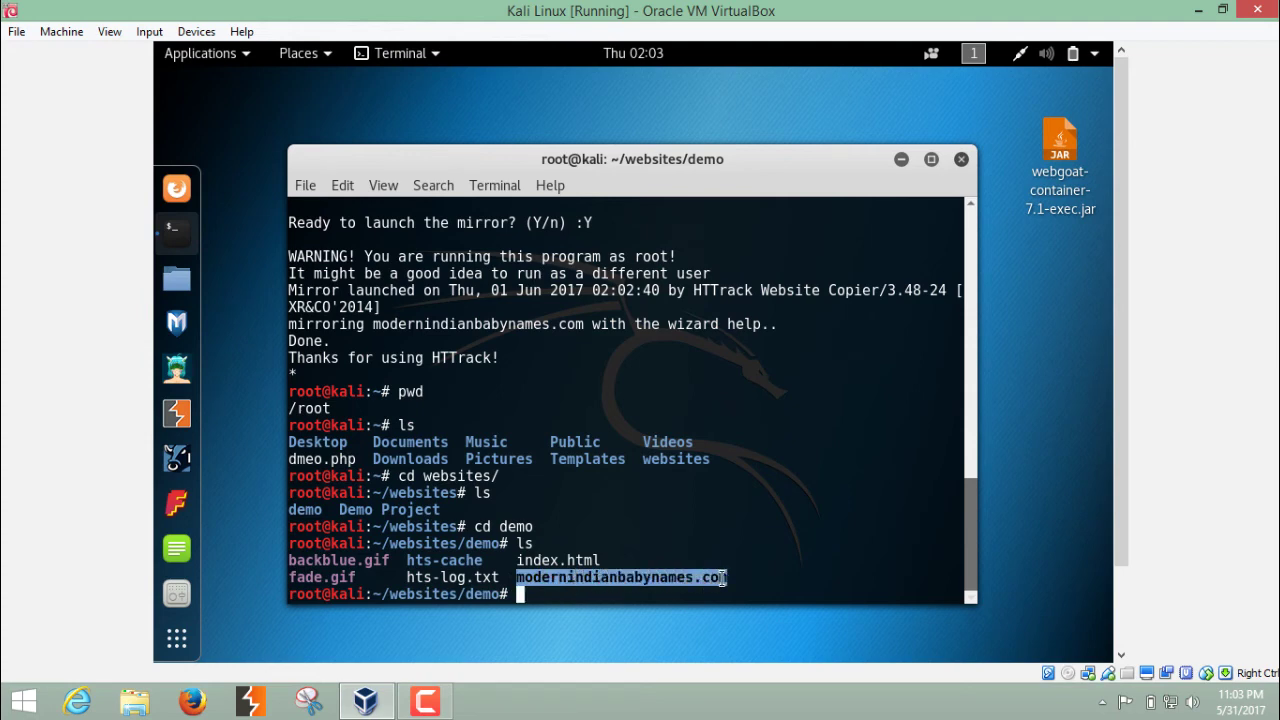
left_click(722, 580)
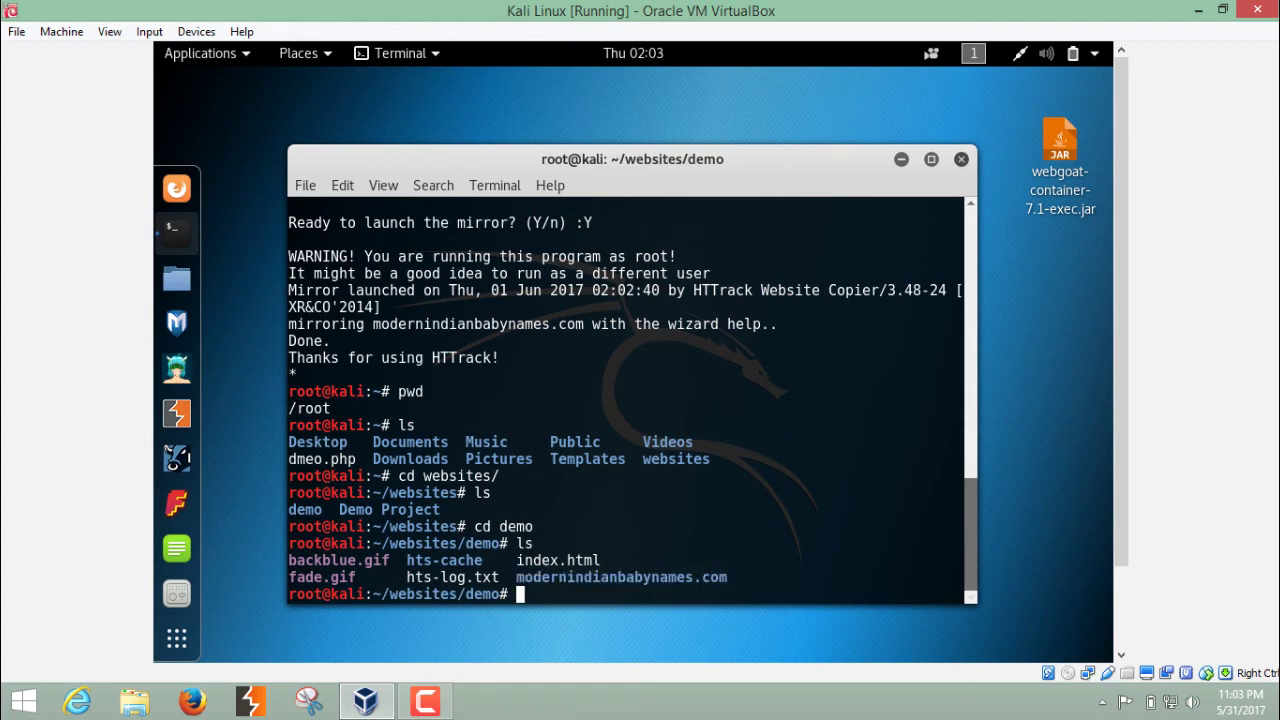
type("cd mo")
key("Tab")
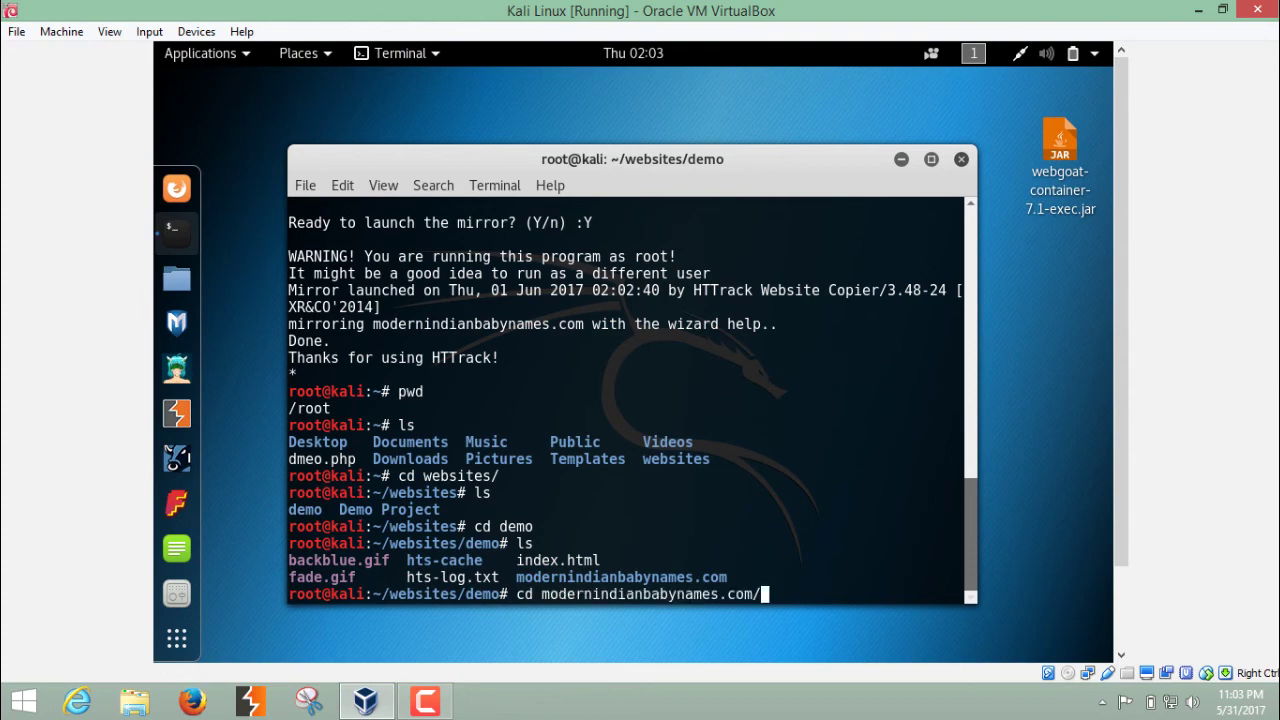
key("Return")
type("ls")
key("Return")
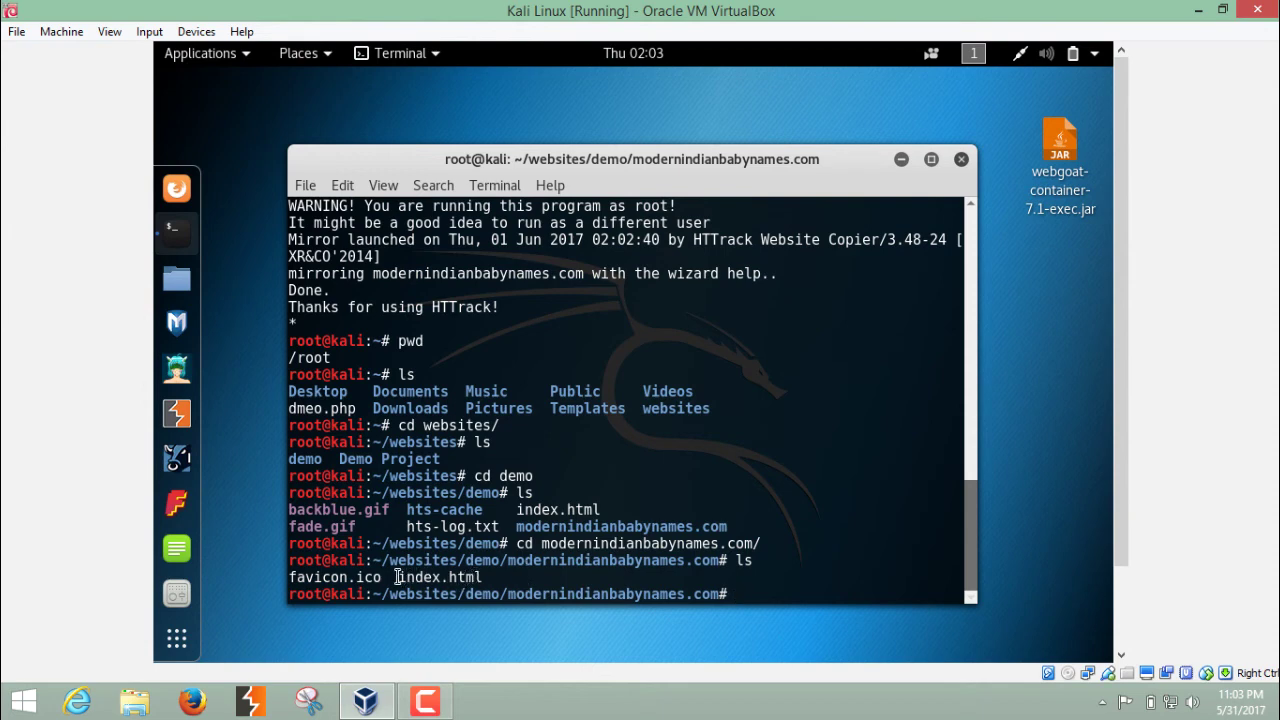
Step: Open the mirrored index.html in Firefox from the terminal and look over the page and its local file address
left_click_drag(396, 577, 486, 572)
left_click(485, 573)
type("firefox index.html")
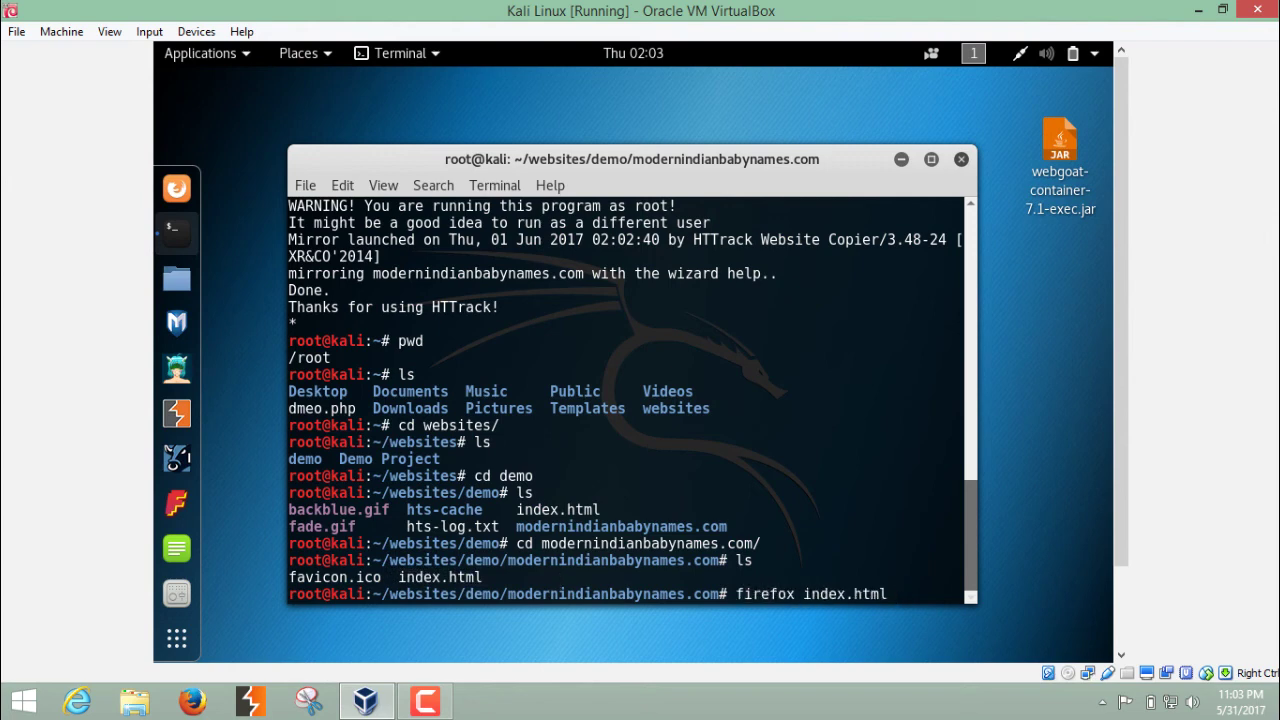
key("Return")
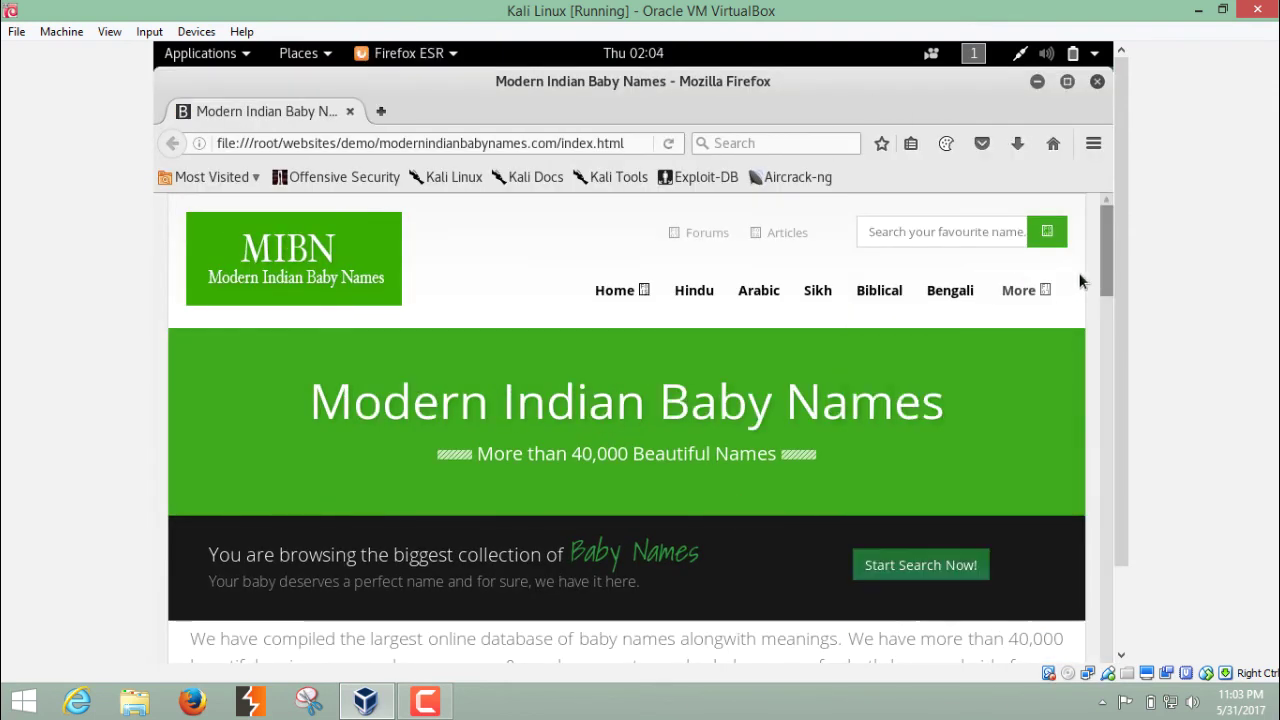
left_click_drag(1101, 285, 1096, 356)
left_click_drag(1095, 400, 1107, 229)
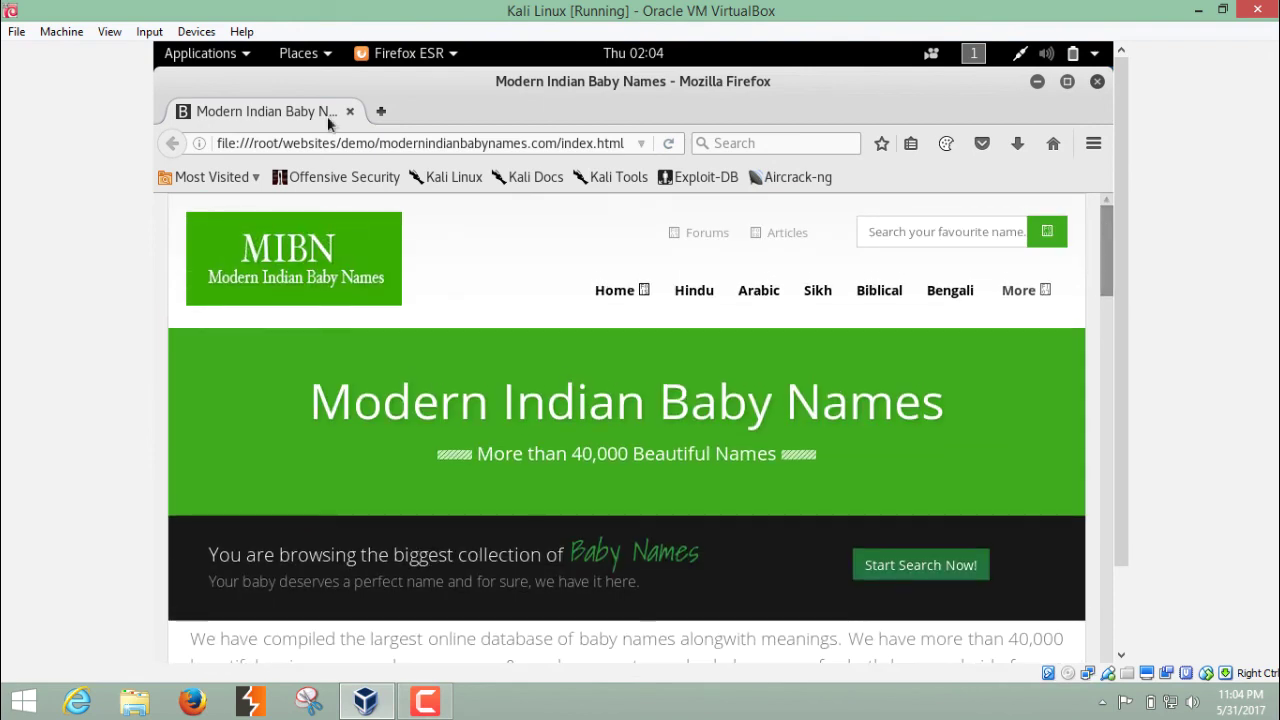
left_click_drag(220, 143, 626, 137)
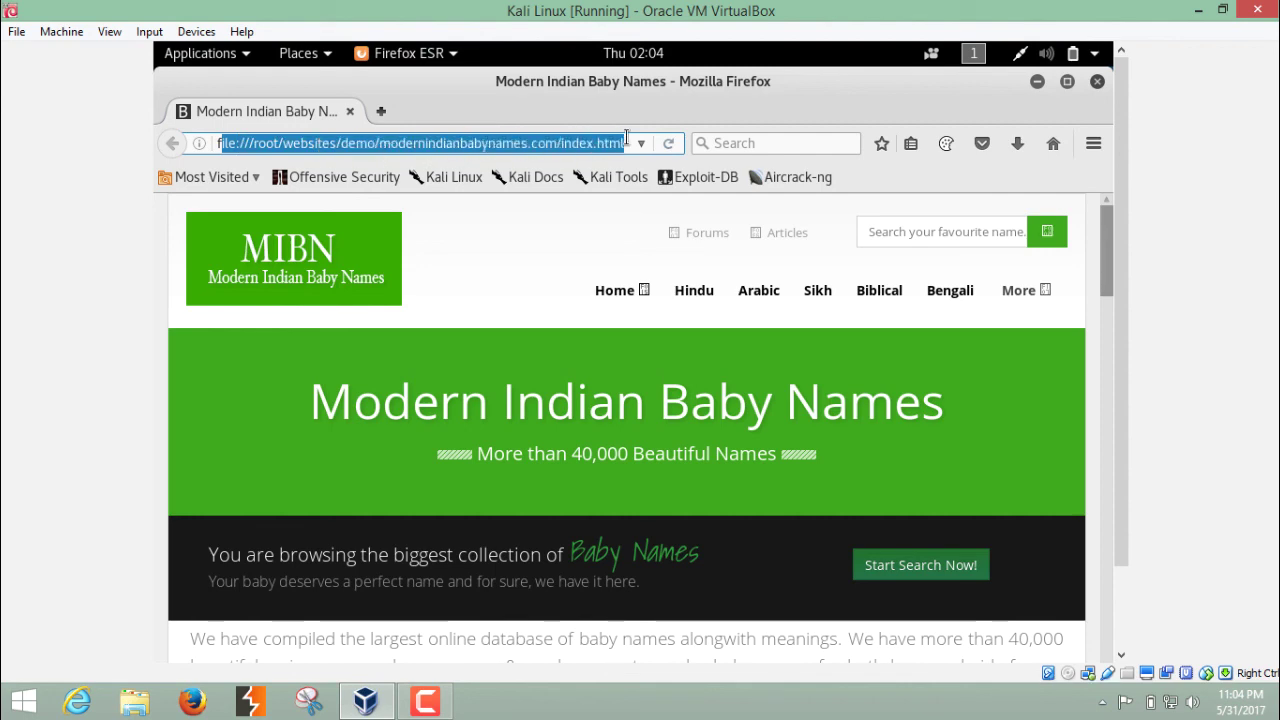
Step: Minimize the Firefox, terminal and virtual machine windows to return to the host desktop
left_click(1036, 81)
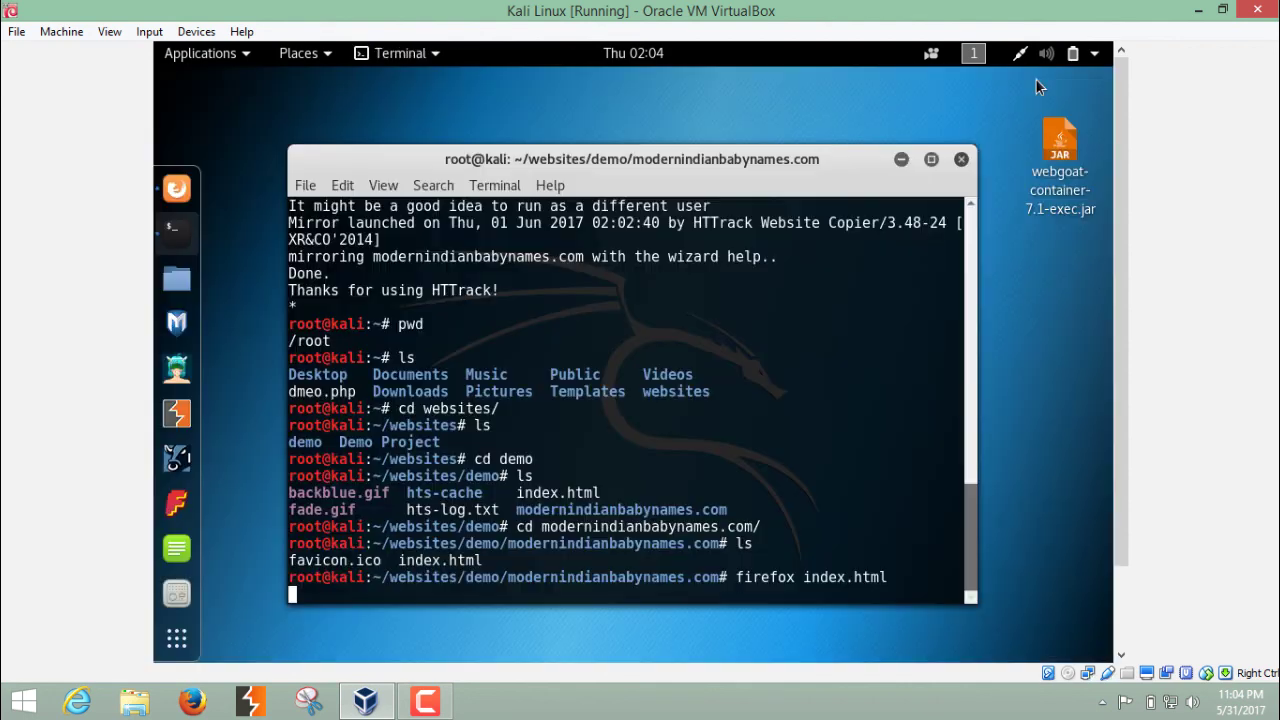
left_click(900, 160)
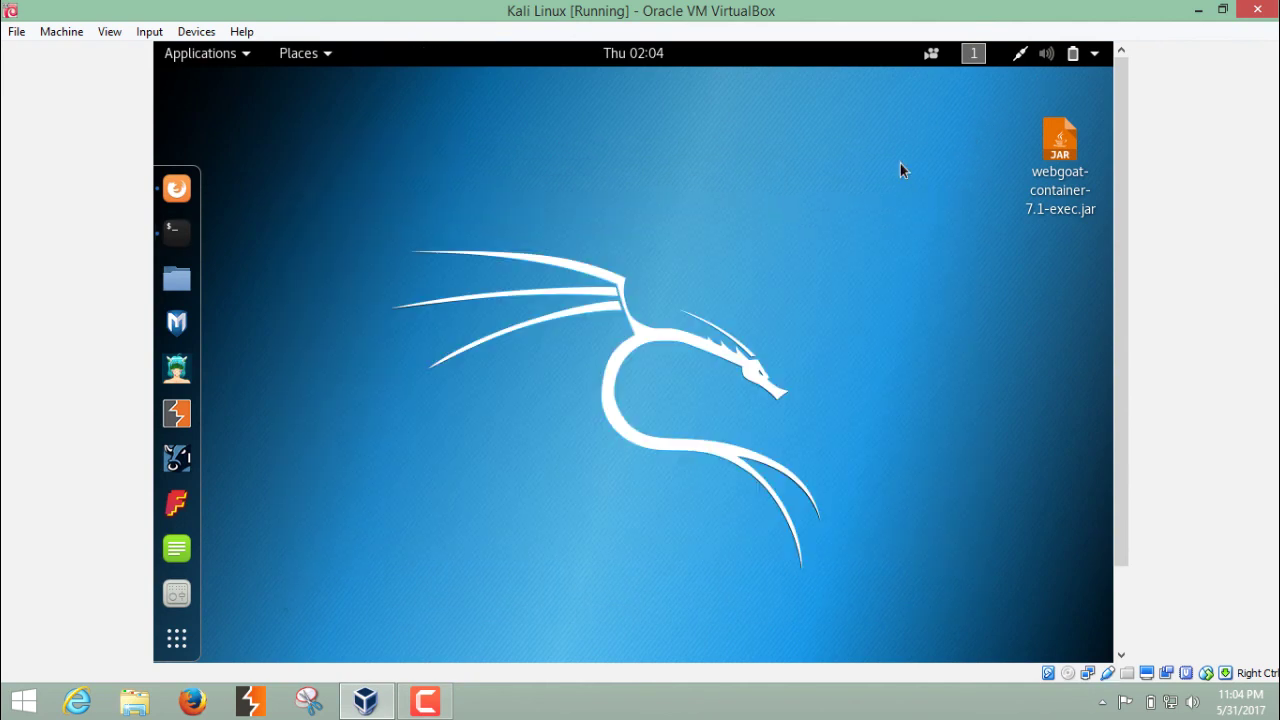
left_click(1200, 10)
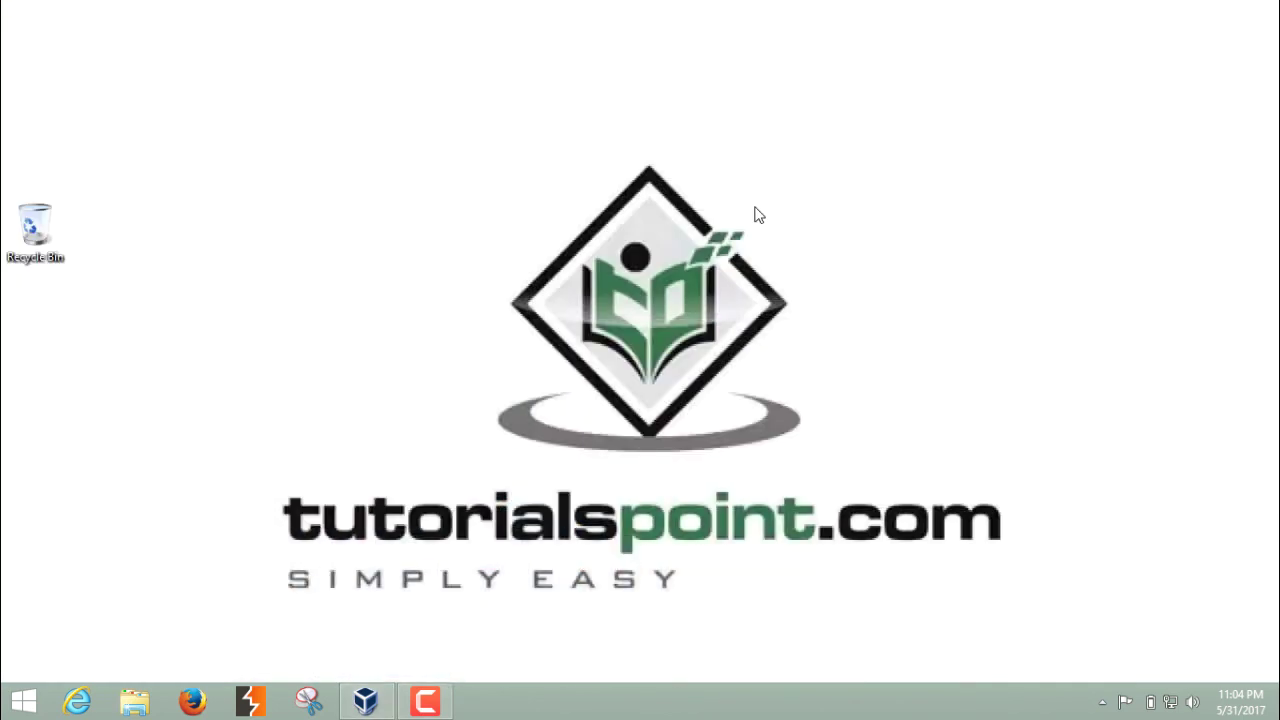